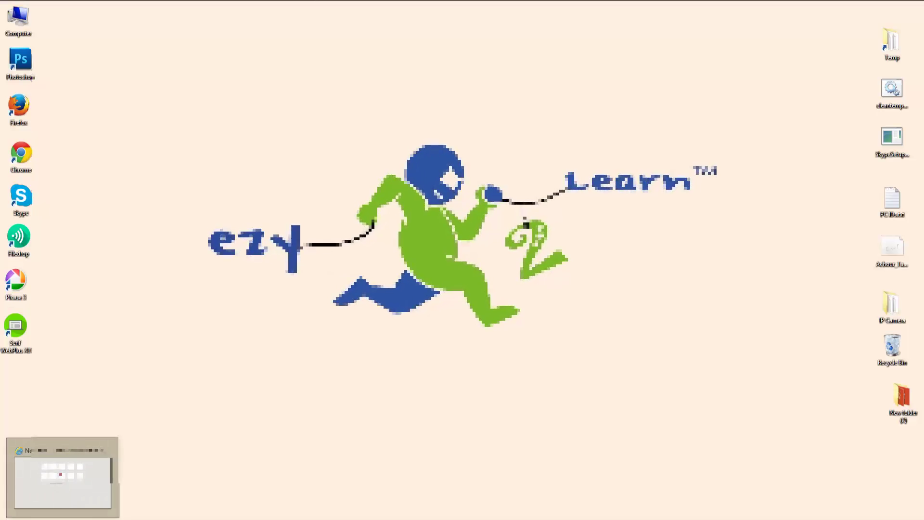
# Restore the minimized Internet Explorer window from the taskbar
pyautogui.click(40, 501)
pyautogui.click(203, 18)
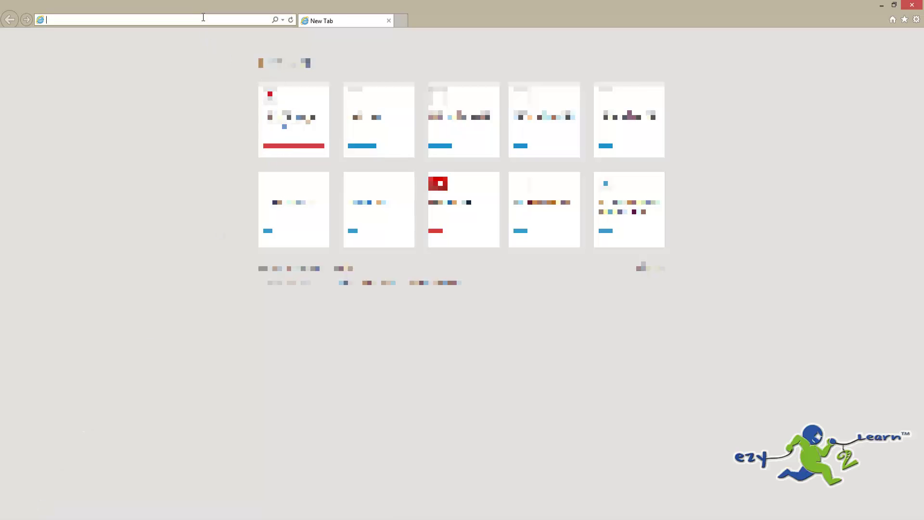
pyautogui.write('192.168.0.92/')
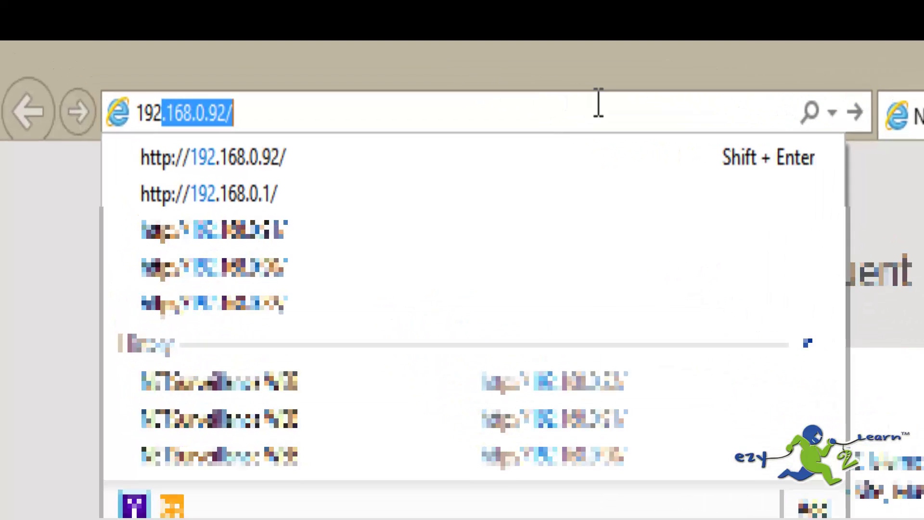
pyautogui.press('Return')
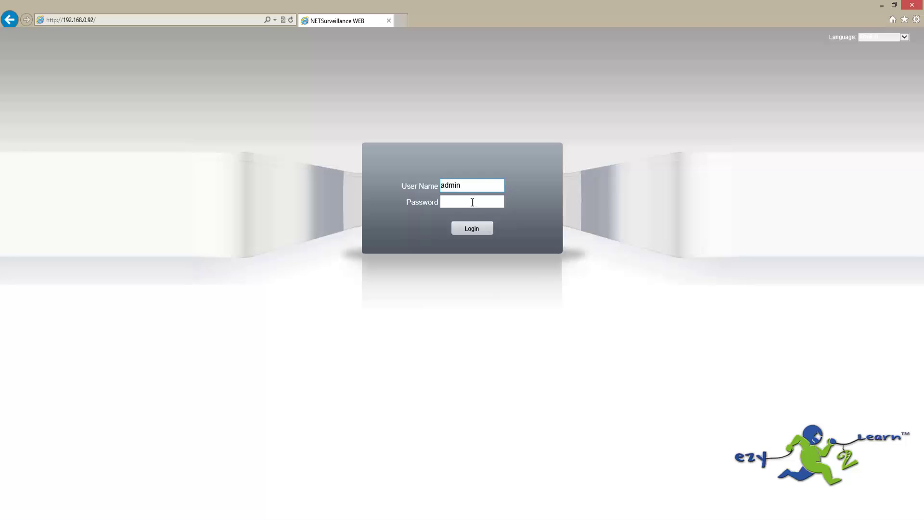
# Log in to NETSurveillance WEB and connect CAM01's main-stream live feed
pyautogui.click(472, 228)
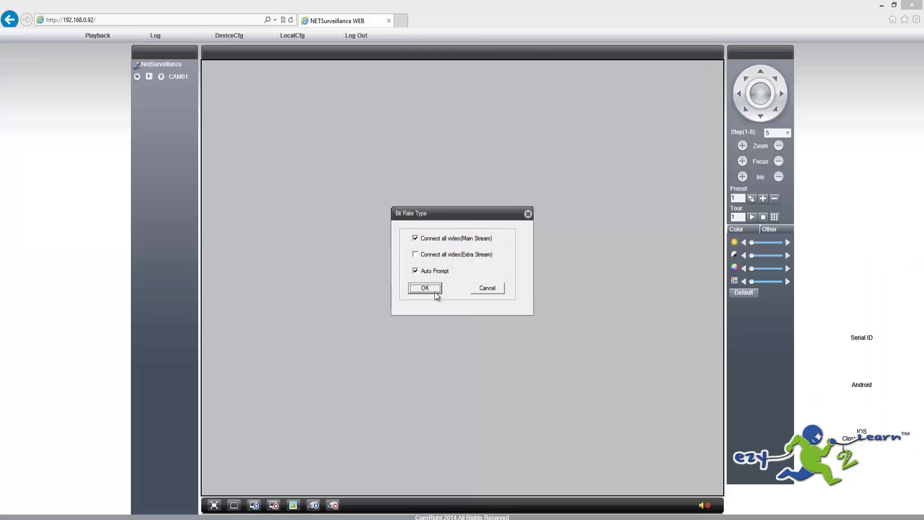
pyautogui.click(435, 292)
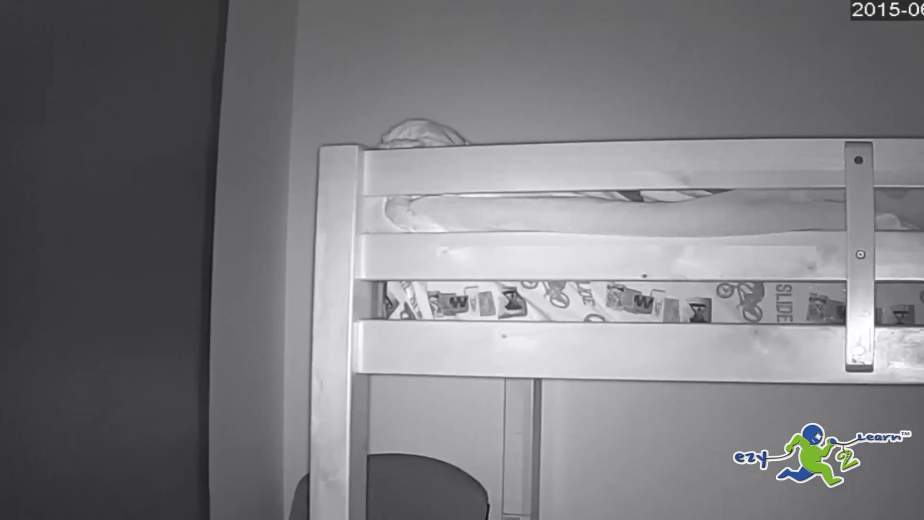
# Restore all setting groups to defaults via DeviceCfg > Advanced > Default, then close Device config
pyautogui.click(225, 38)
pyautogui.click(448, 498)
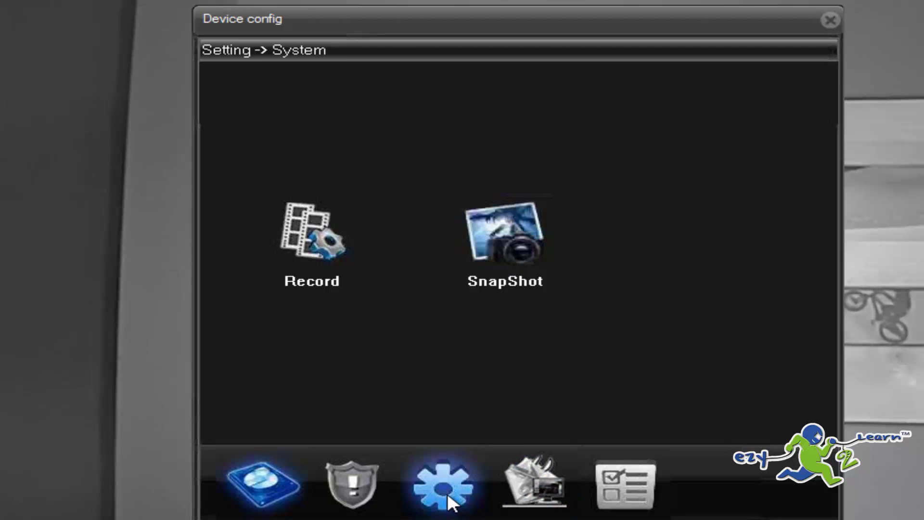
pyautogui.click(449, 501)
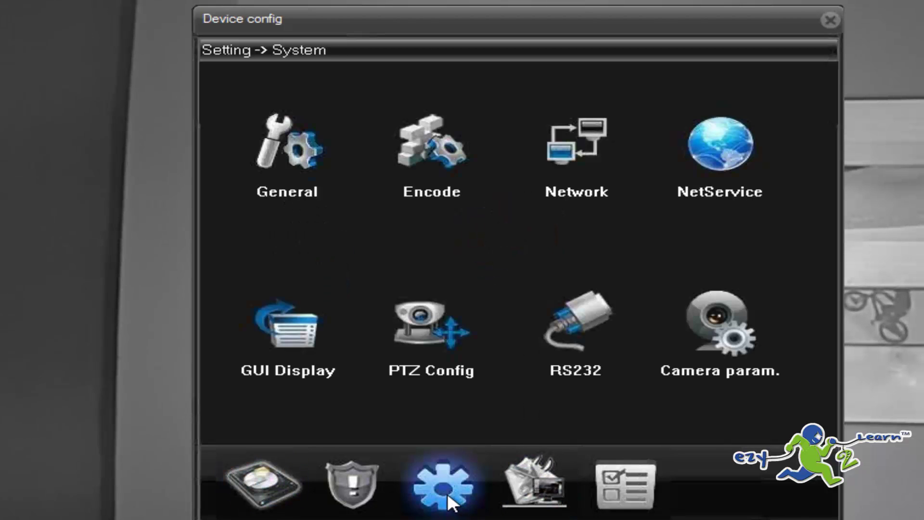
pyautogui.click(547, 490)
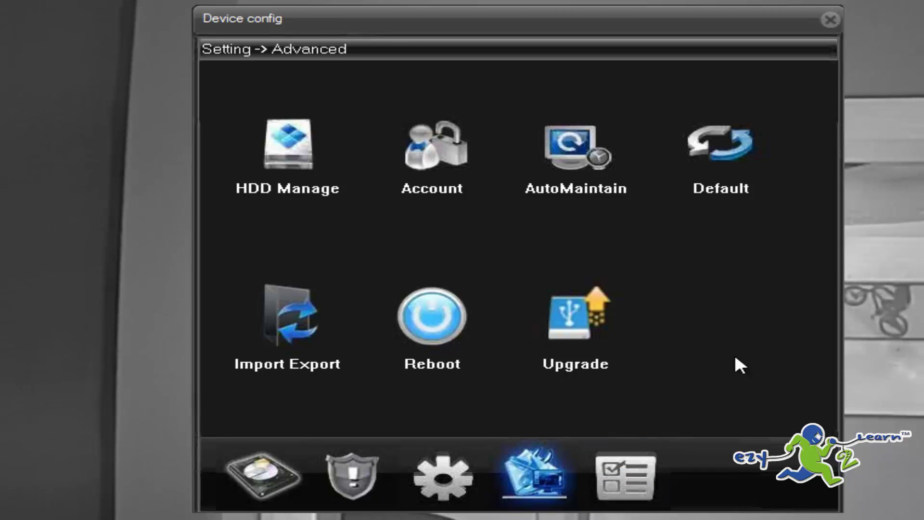
pyautogui.click(723, 154)
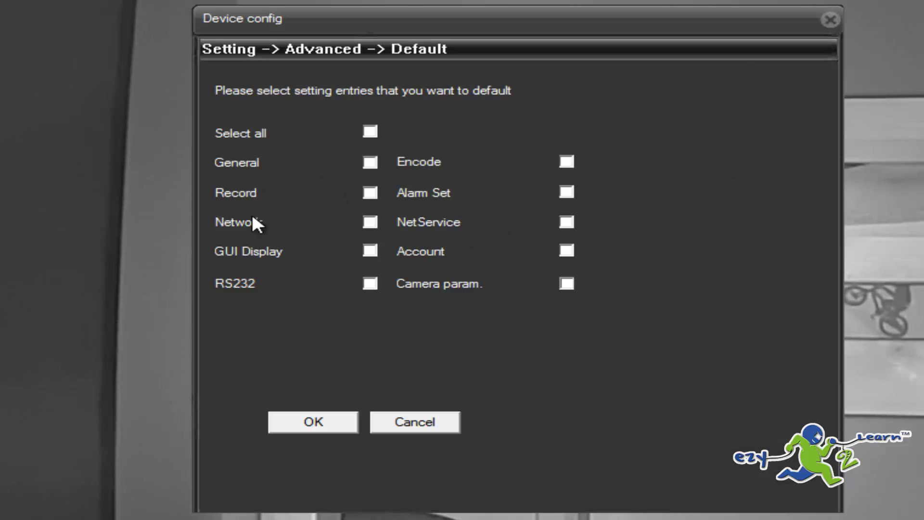
pyautogui.click(370, 134)
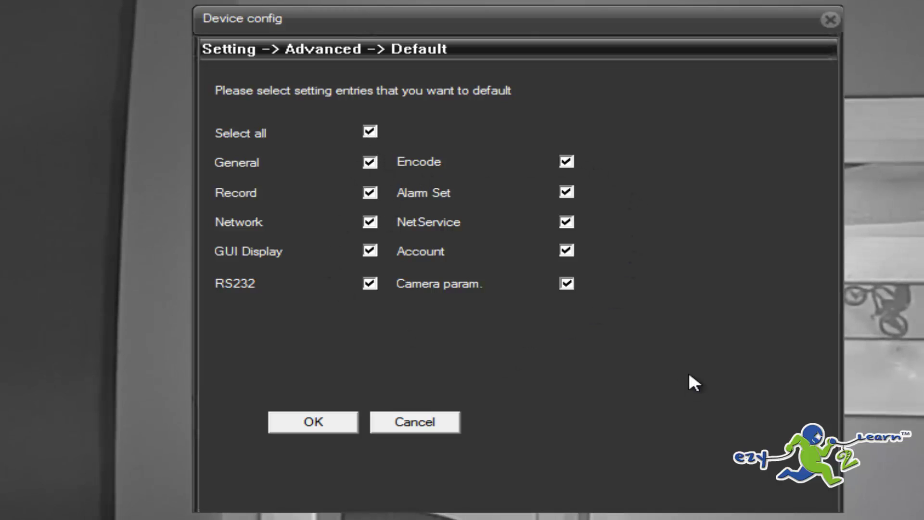
pyautogui.click(323, 425)
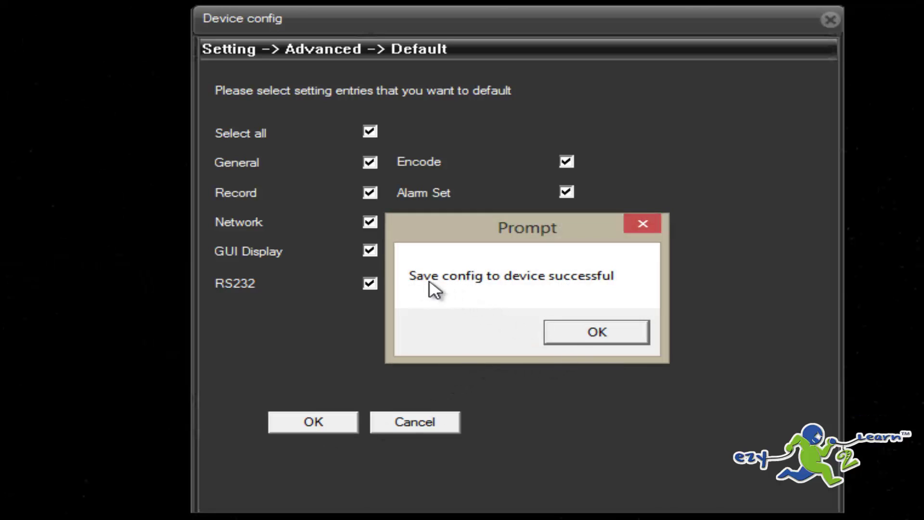
pyautogui.click(597, 336)
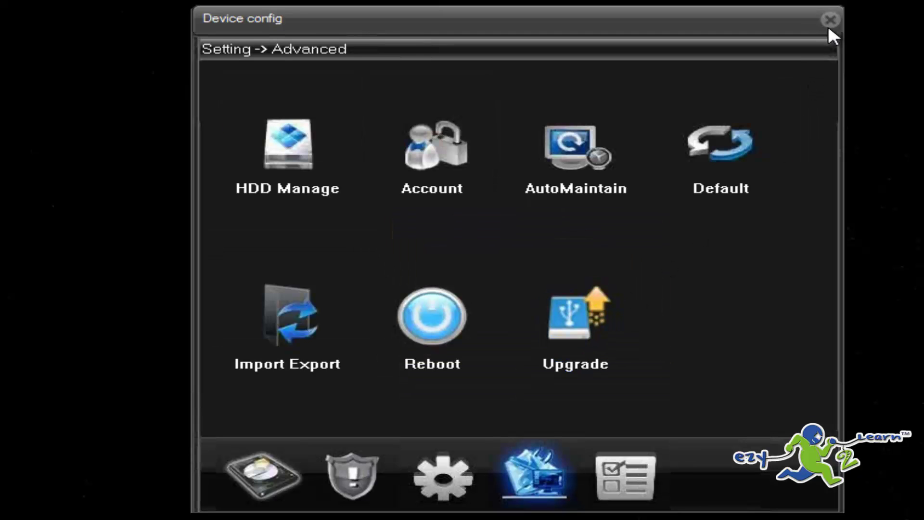
pyautogui.click(828, 26)
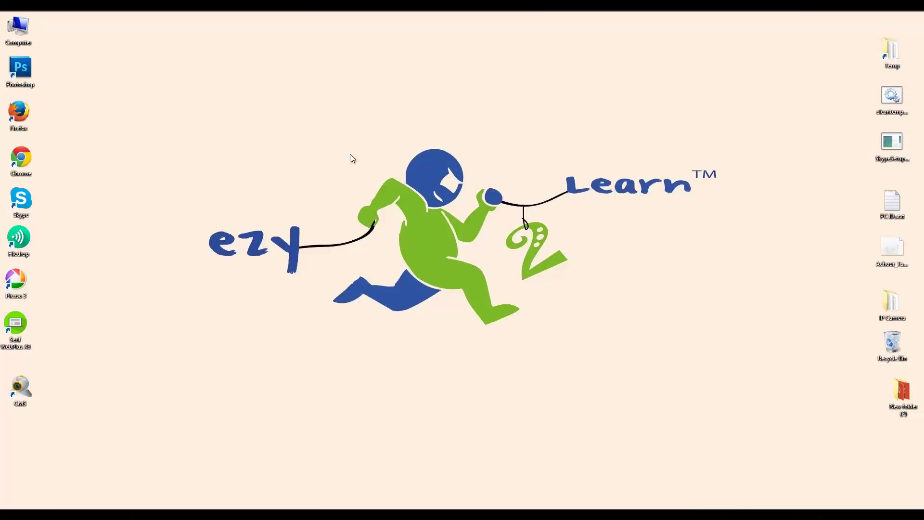
# Launch CMS from the desktop icon and log in as the default user super
pyautogui.doubleClick(30, 384)
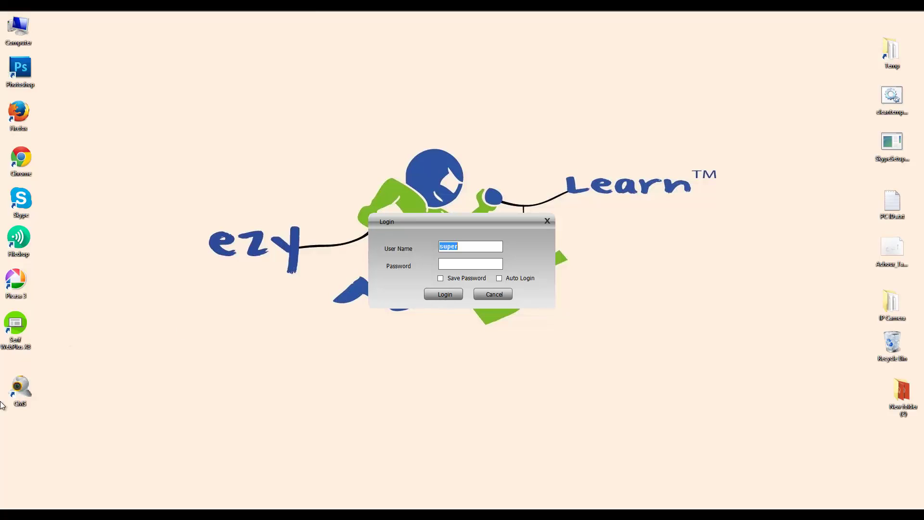
pyautogui.click(435, 294)
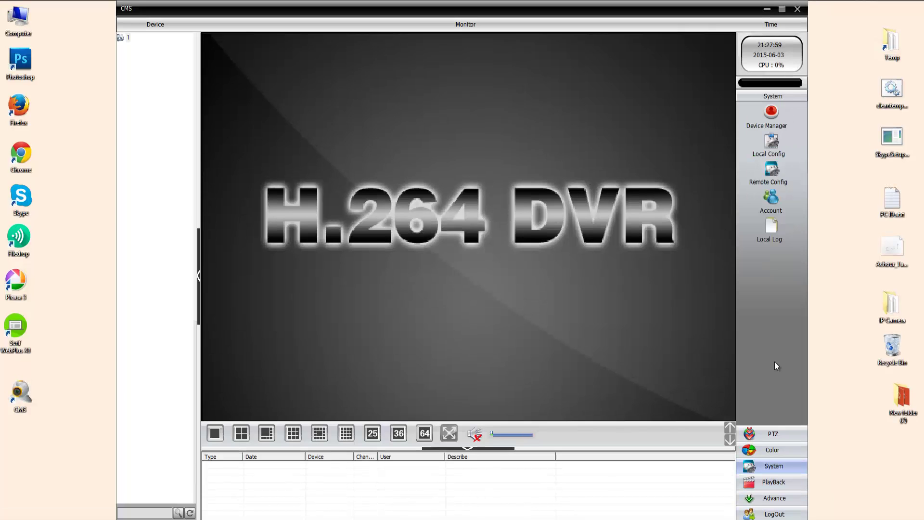
# Add a device to zone 1 by IP Search, editing the camera at 192.168.1.10, port 34567
pyautogui.click(771, 111)
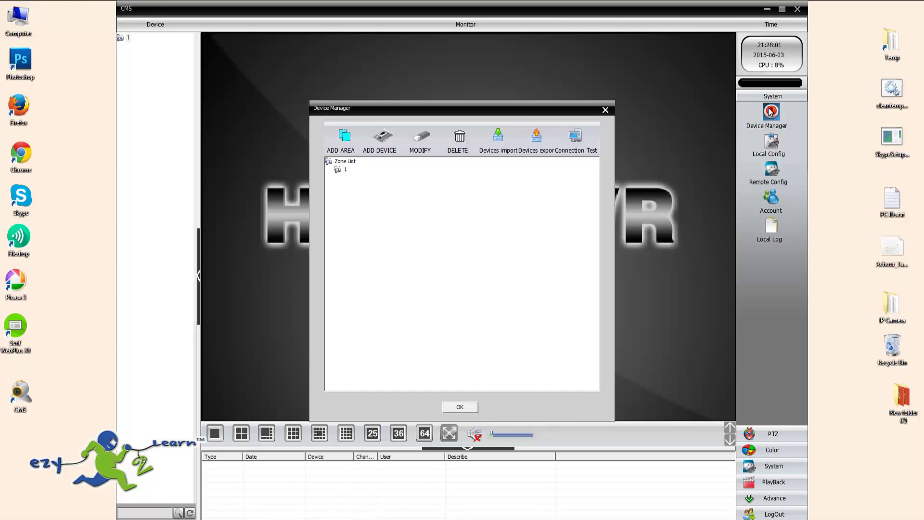
pyautogui.click(347, 171)
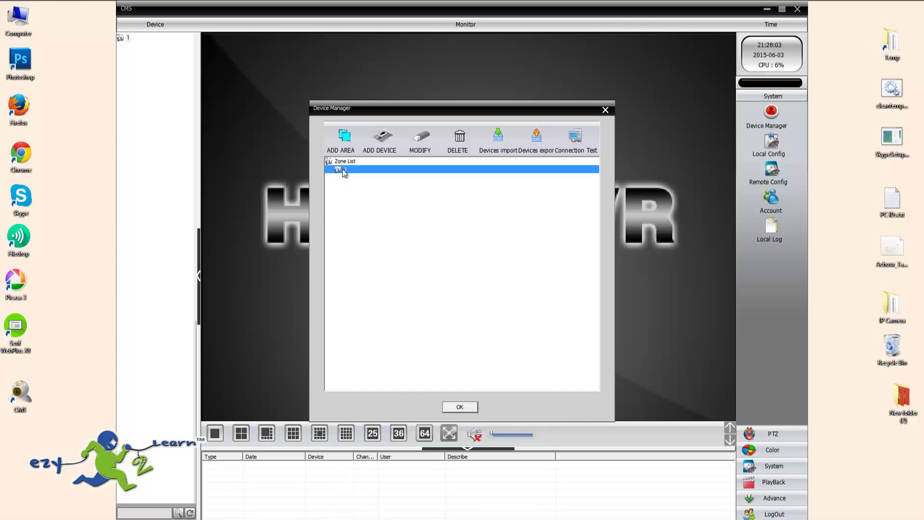
pyautogui.click(388, 148)
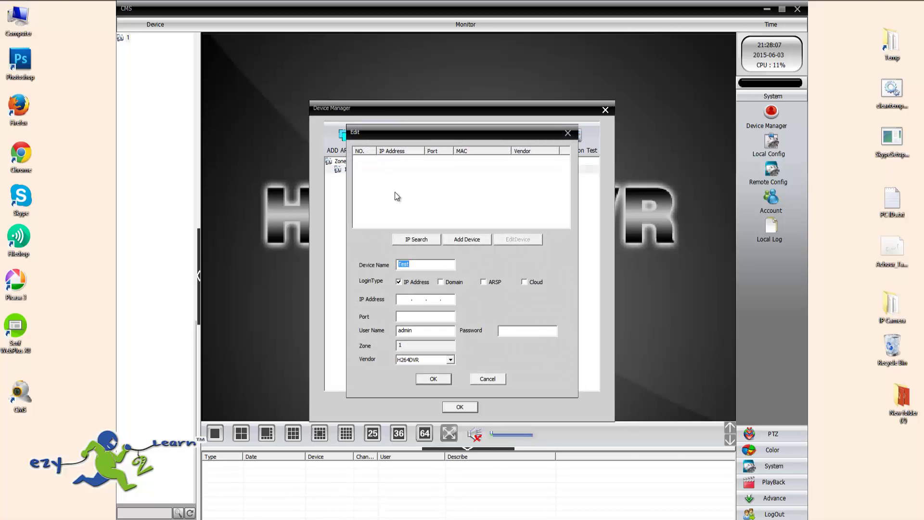
pyautogui.click(417, 239)
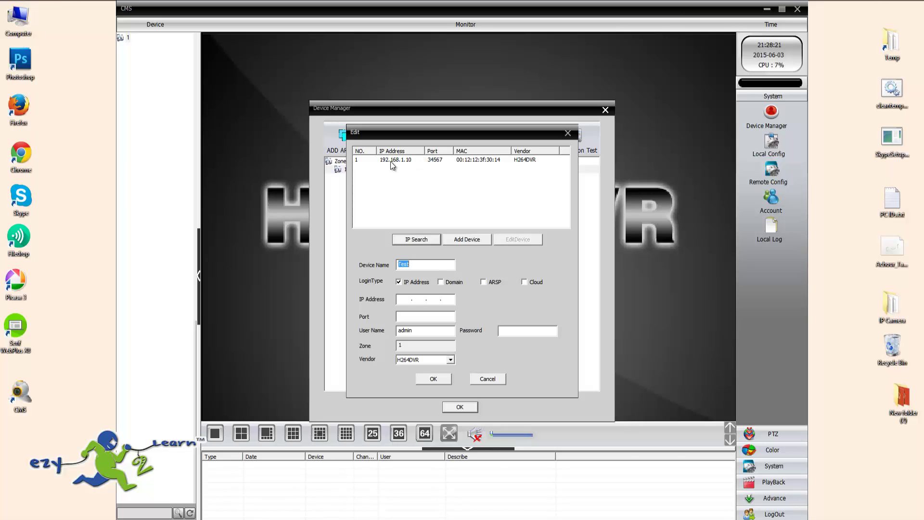
pyautogui.click(408, 163)
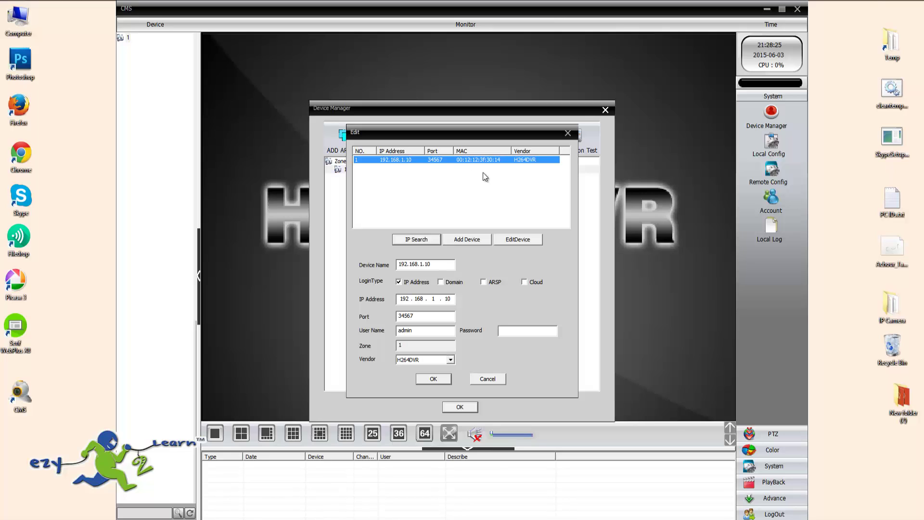
pyautogui.click(524, 241)
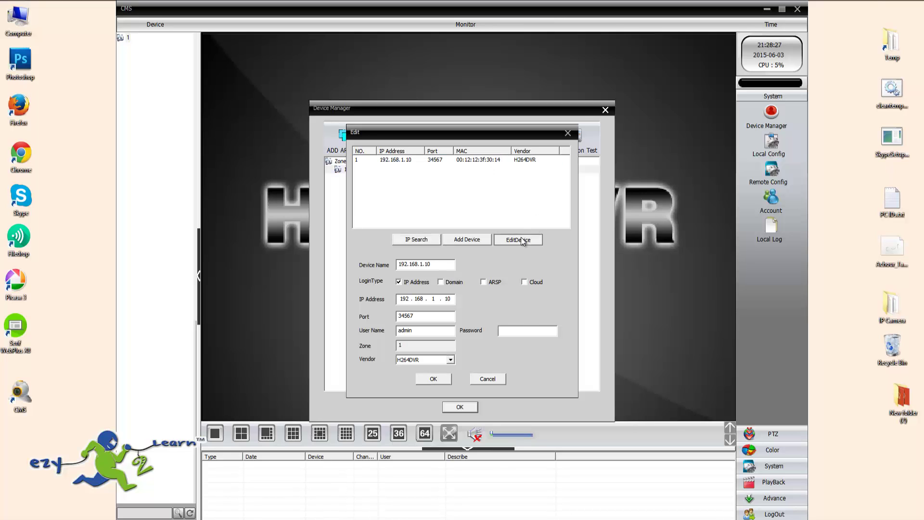
# Set the camera IP to 192.168.0.92, gateway 192.168.0.1, name admin, and apply with Modify
pyautogui.doubleClick(494, 194)
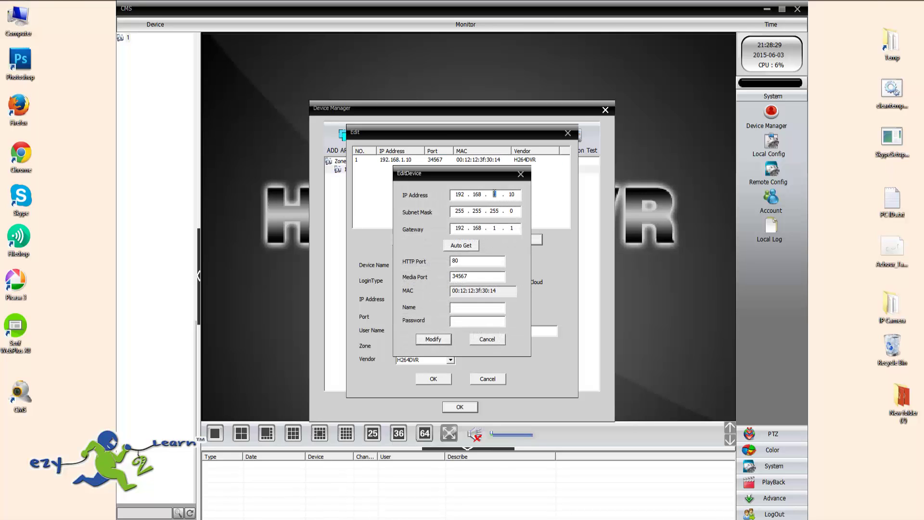
pyautogui.write('0')
pyautogui.doubleClick(511, 195)
pyautogui.write('92')
pyautogui.doubleClick(494, 227)
pyautogui.click(474, 307)
pyautogui.write('admi')
pyautogui.press('Tab')
pyautogui.press('Tab')
pyautogui.click(442, 339)
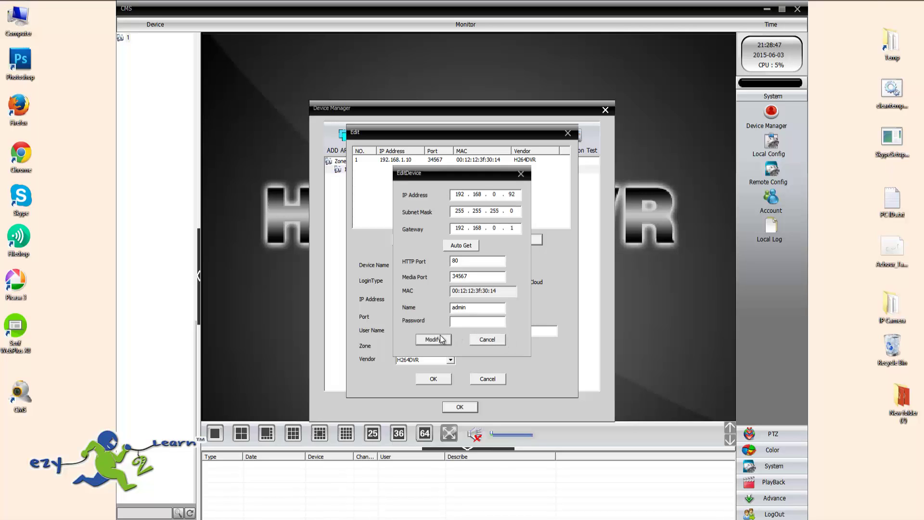
pyautogui.click(462, 294)
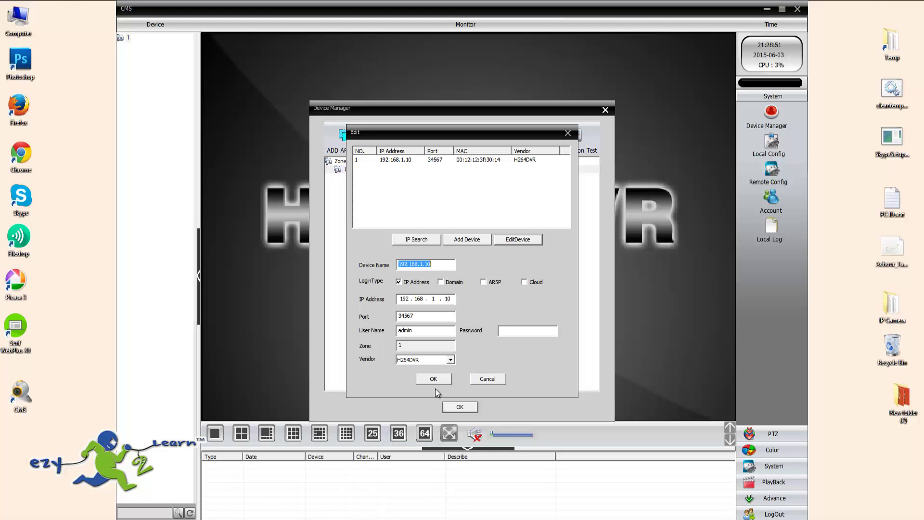
# Cancel the Edit dialog, close Device Manager, and exit CMS
pyautogui.click(470, 380)
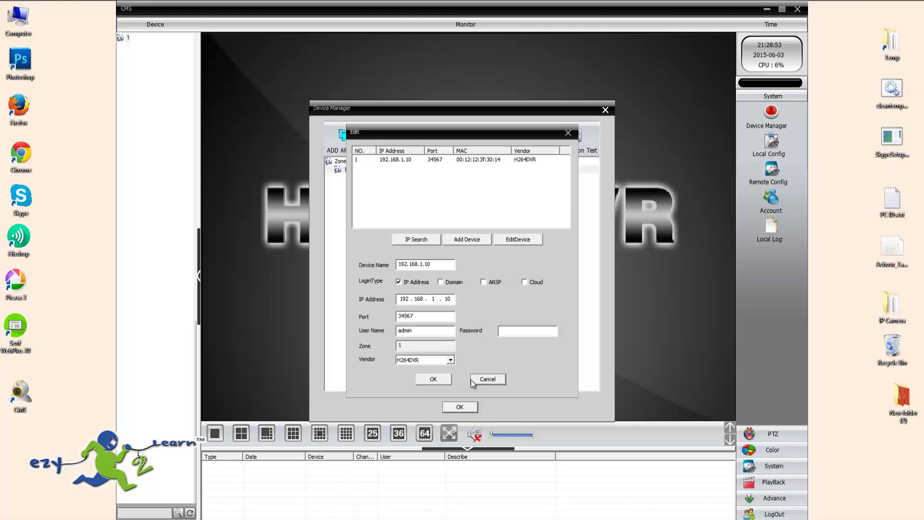
pyautogui.click(606, 109)
pyautogui.click(798, 10)
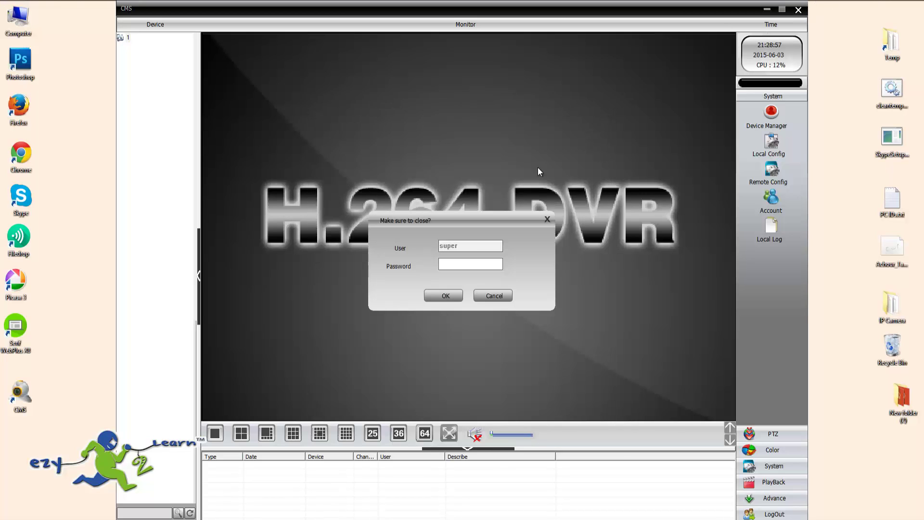
pyautogui.click(443, 296)
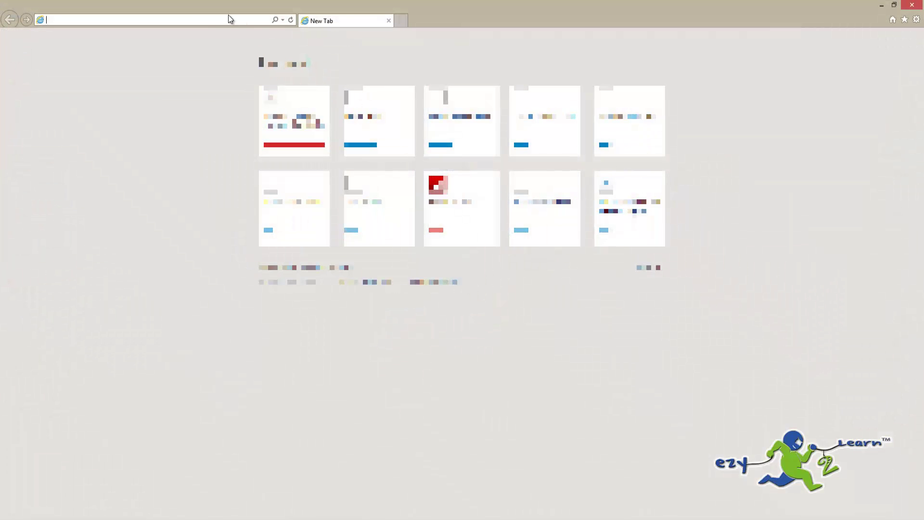
pyautogui.write('192.168.0.92/')
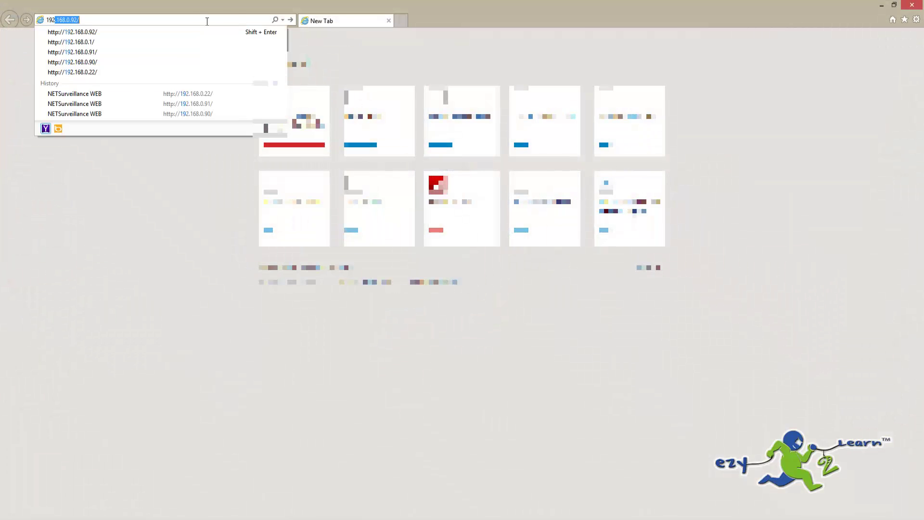
pyautogui.press('Return')
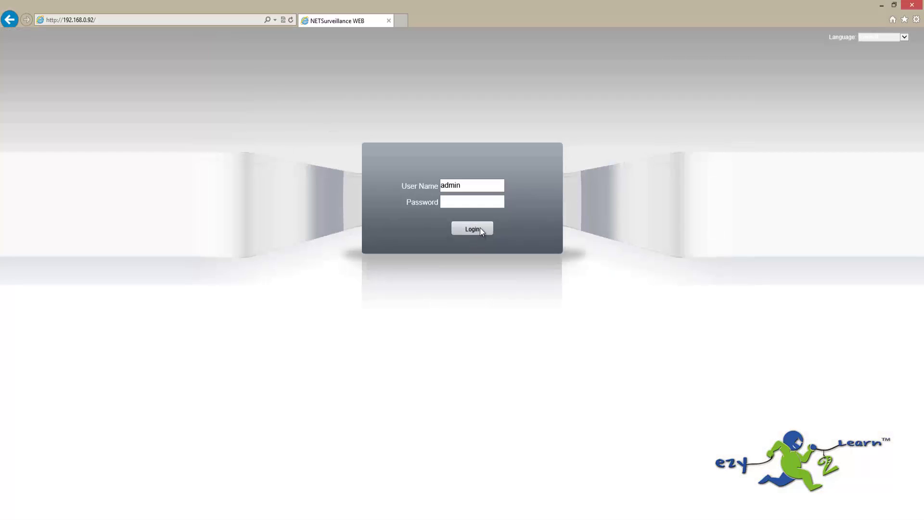
# Log in at 192.168.0.92, connect the main stream, and open Device config
pyautogui.click(480, 229)
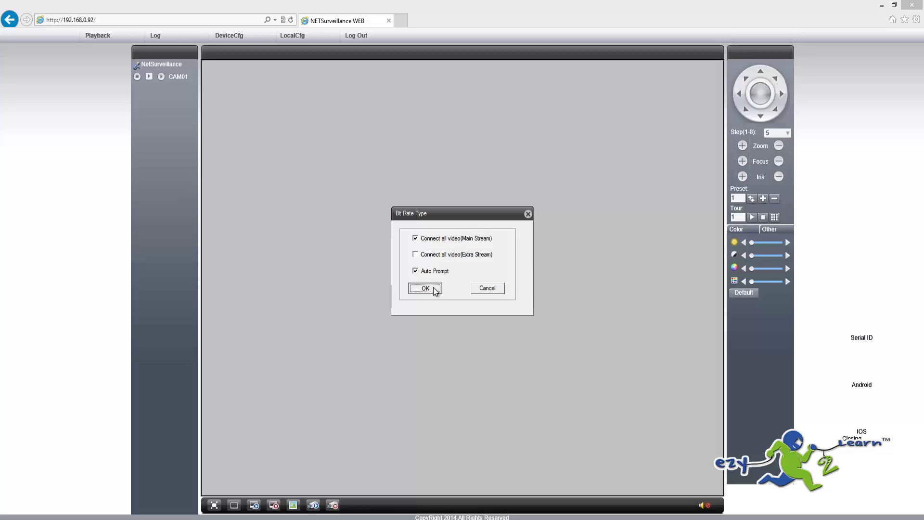
pyautogui.click(425, 287)
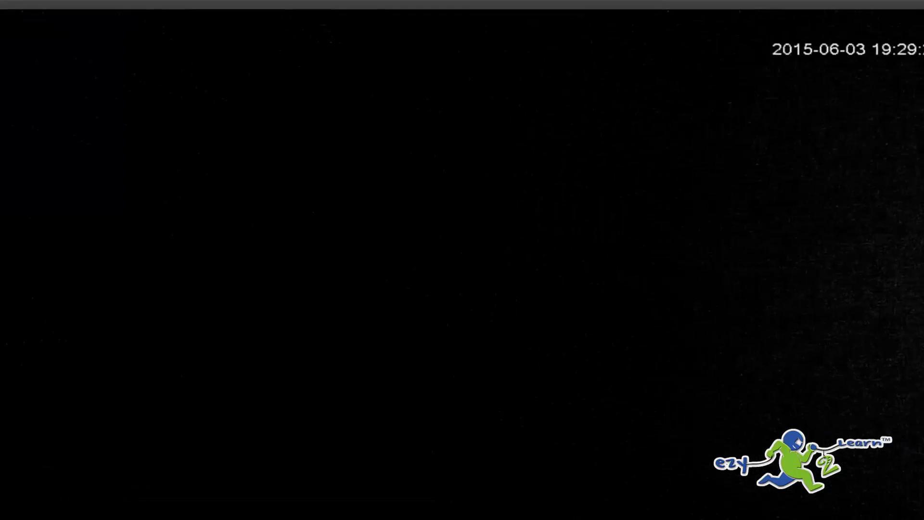
pyautogui.click(224, 39)
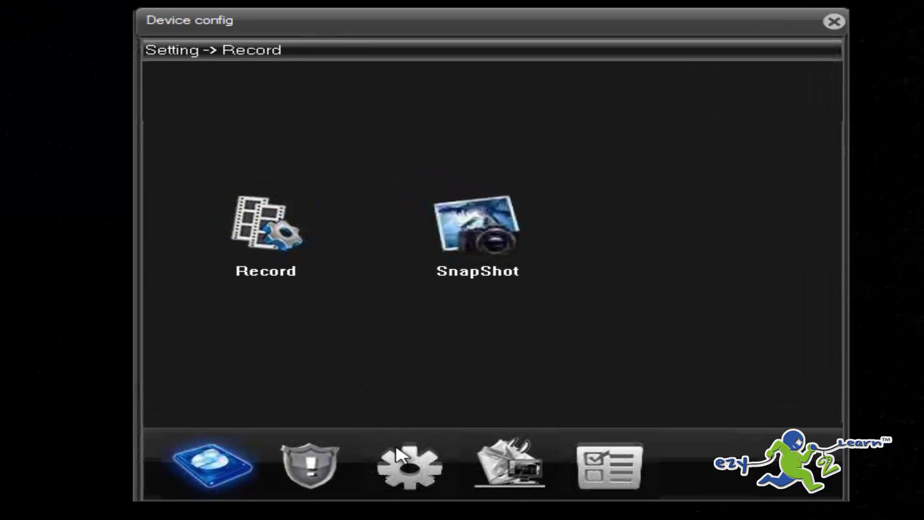
# Enable IRSwap under System > Camera param. and save it to the camera
pyautogui.click(396, 454)
pyautogui.click(704, 312)
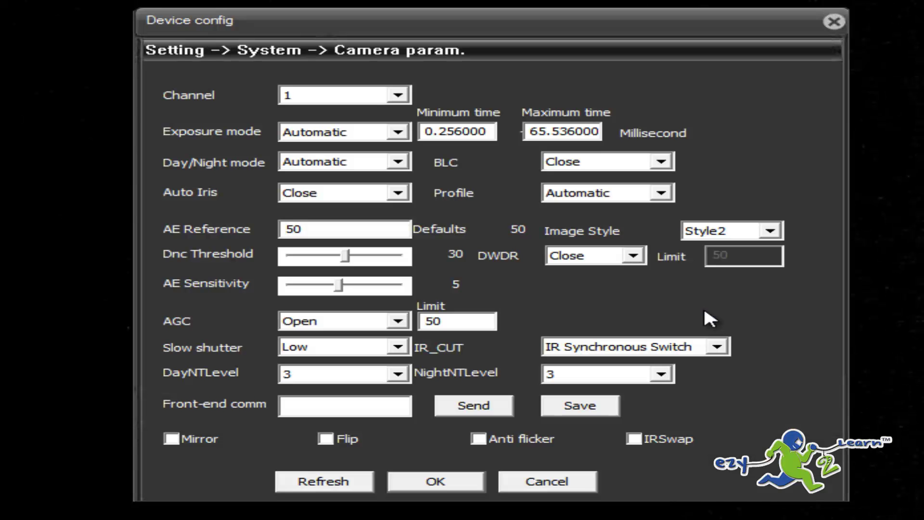
pyautogui.click(635, 439)
pyautogui.click(448, 487)
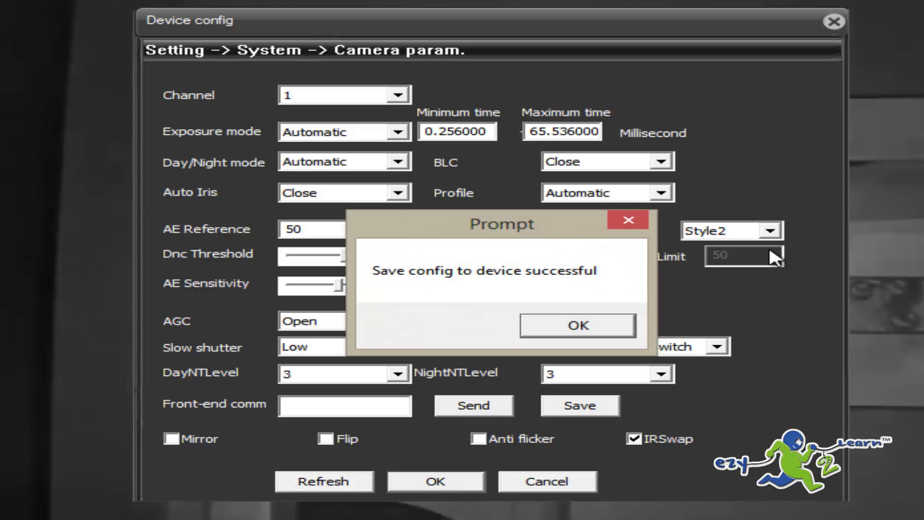
pyautogui.click(582, 329)
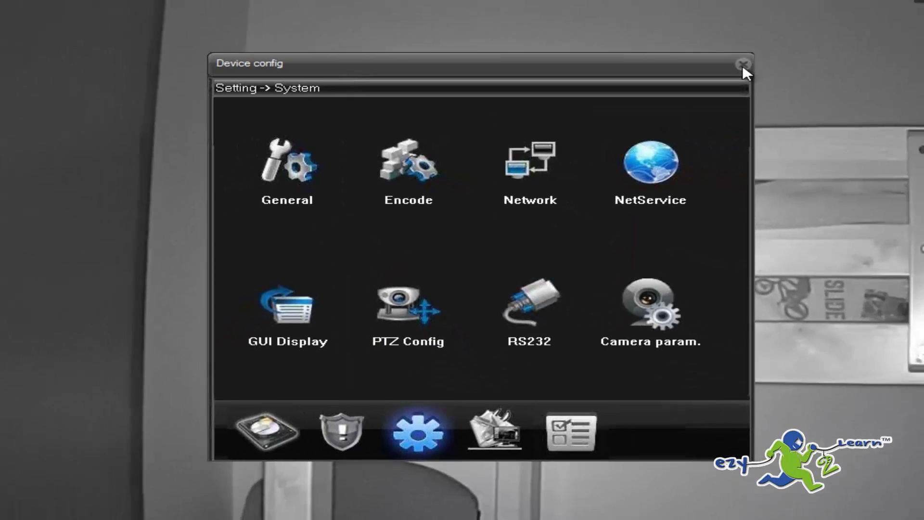
# Close the device configuration and Internet Explorer, then open the IP Camera desktop folder
pyautogui.click(834, 21)
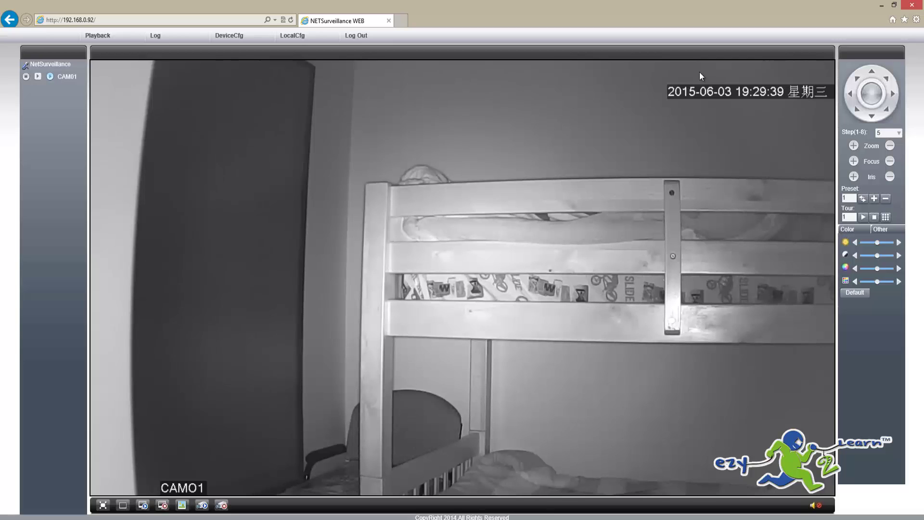
pyautogui.moveTo(921, 1)
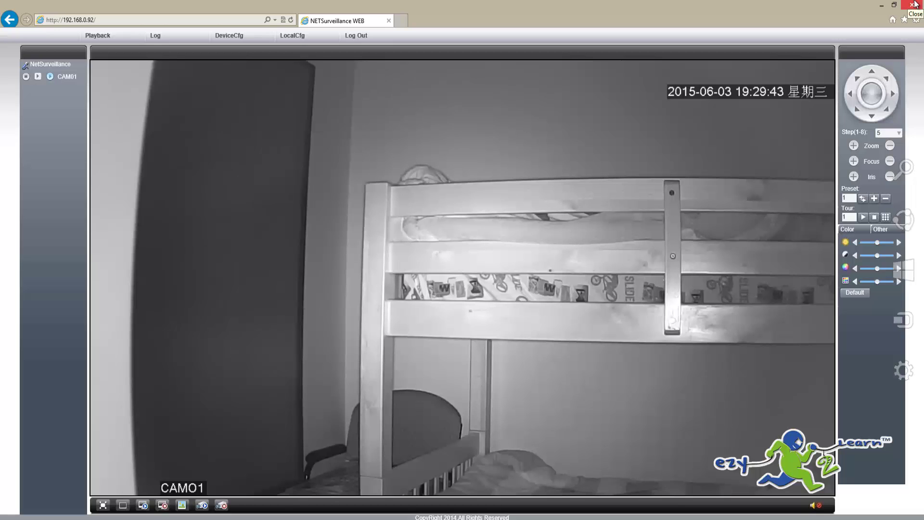
pyautogui.click(915, 4)
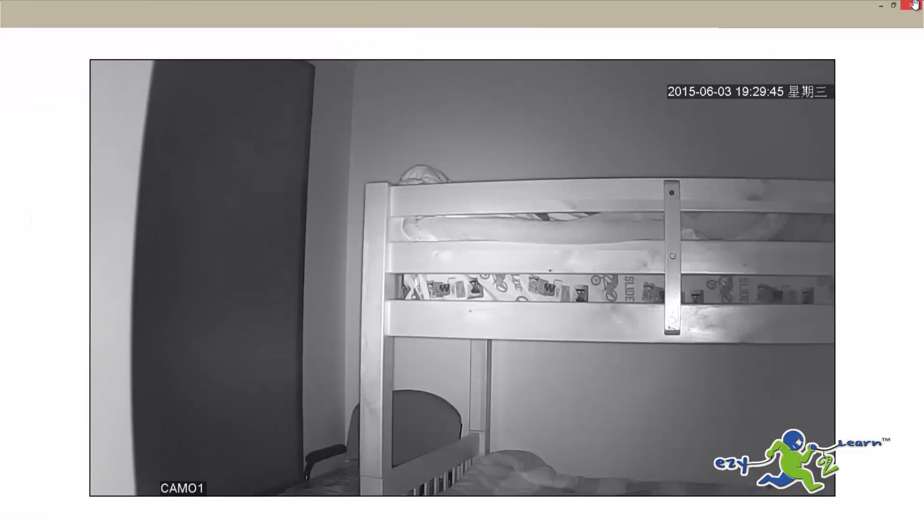
pyautogui.doubleClick(896, 322)
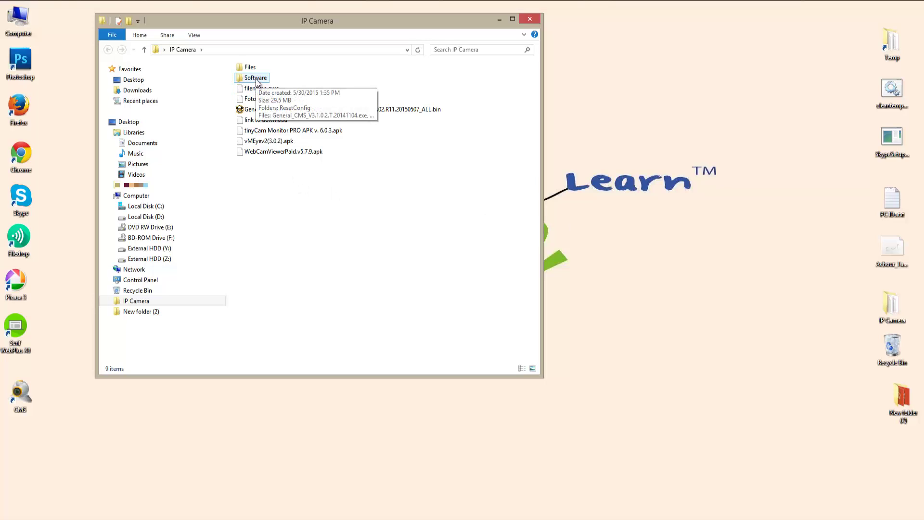
# Go into Software > ResetConfig and launch ResetTool.exe
pyautogui.doubleClick(256, 78)
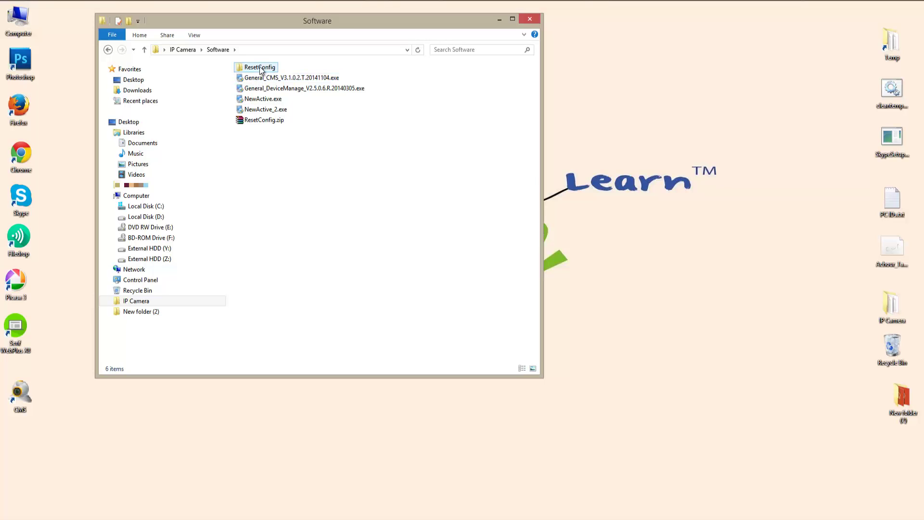
pyautogui.click(260, 70)
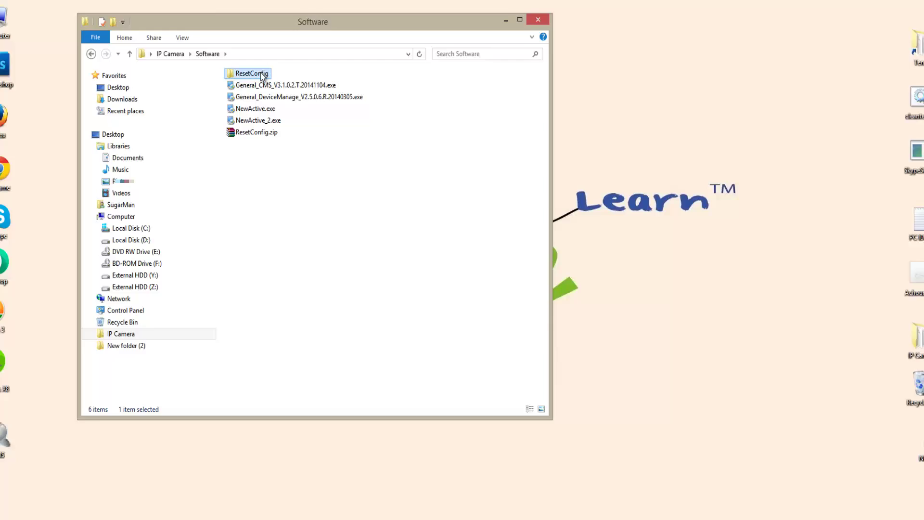
pyautogui.doubleClick(263, 76)
pyautogui.click(253, 98)
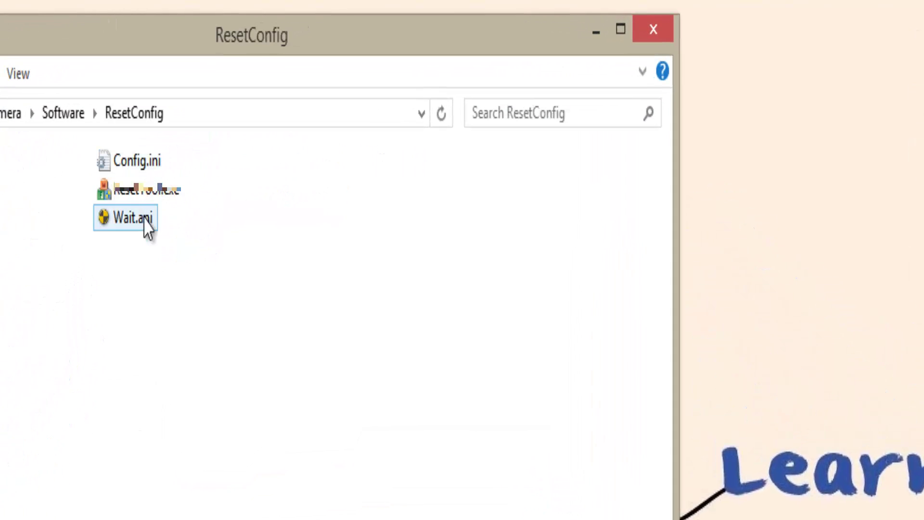
pyautogui.click(139, 192)
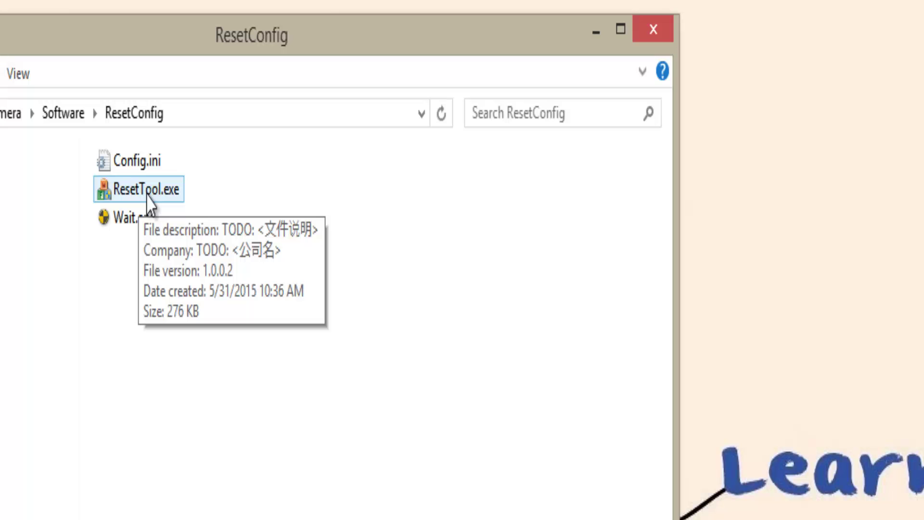
pyautogui.doubleClick(149, 197)
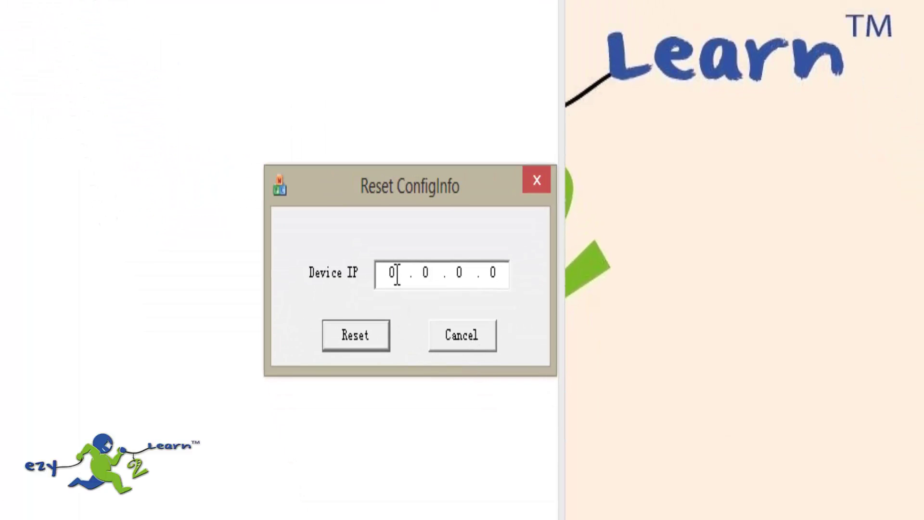
# Enter 192.168.0.92 as the Device IP in ResetTool
pyautogui.doubleClick(396, 274)
pyautogui.write('192 . 168 . 0')
pyautogui.press('Tab')
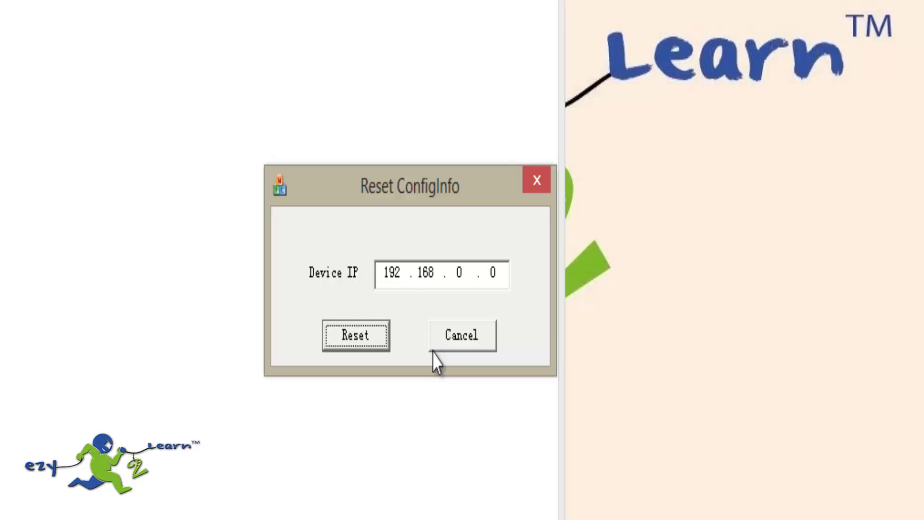
pyautogui.moveTo(501, 268); pyautogui.dragTo(490, 265)
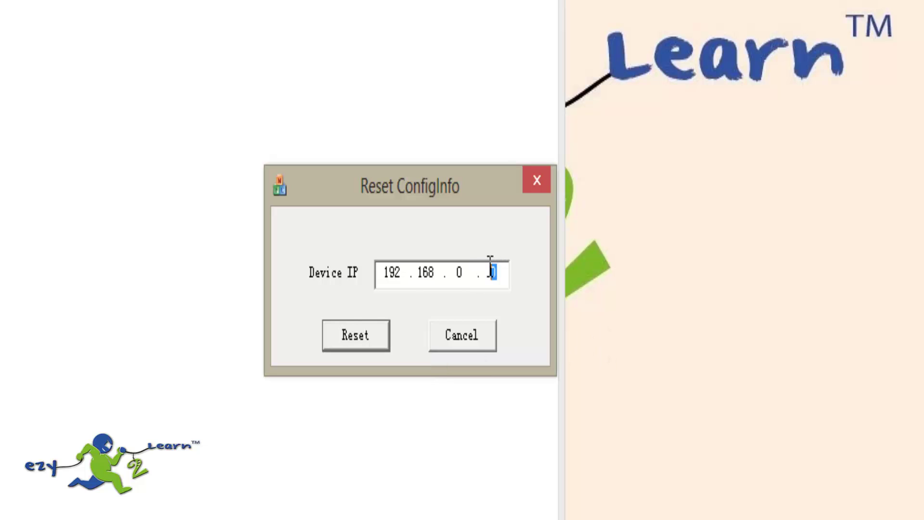
pyautogui.write('92')
# Reset the camera to defaults, confirm the Reset OK message, and close ResetTool
pyautogui.click(354, 337)
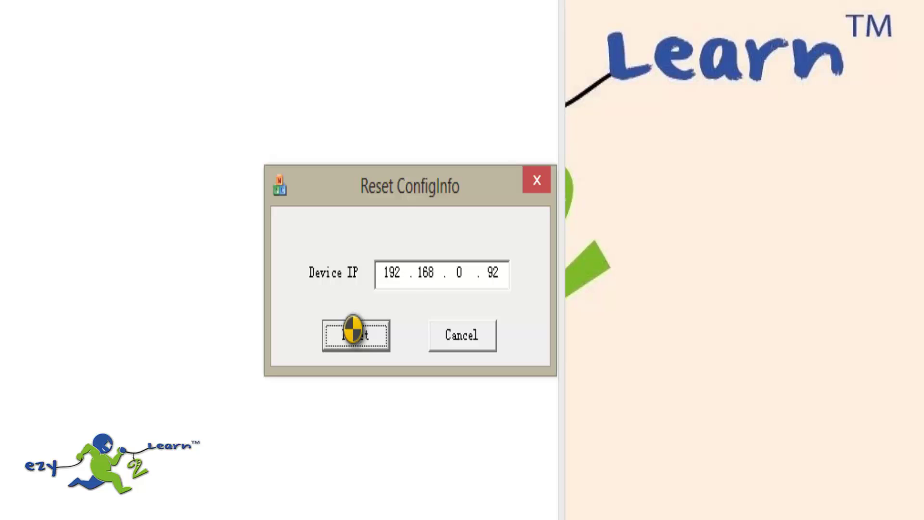
pyautogui.click(352, 329)
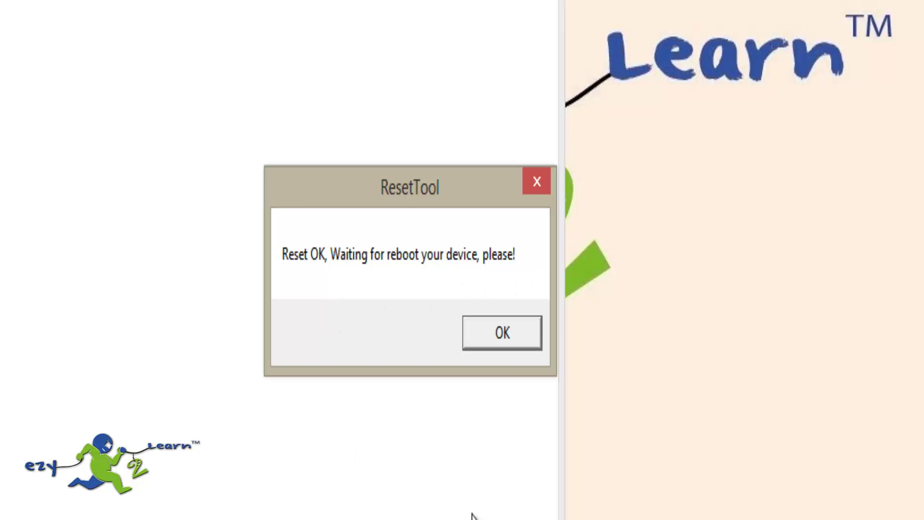
pyautogui.click(514, 344)
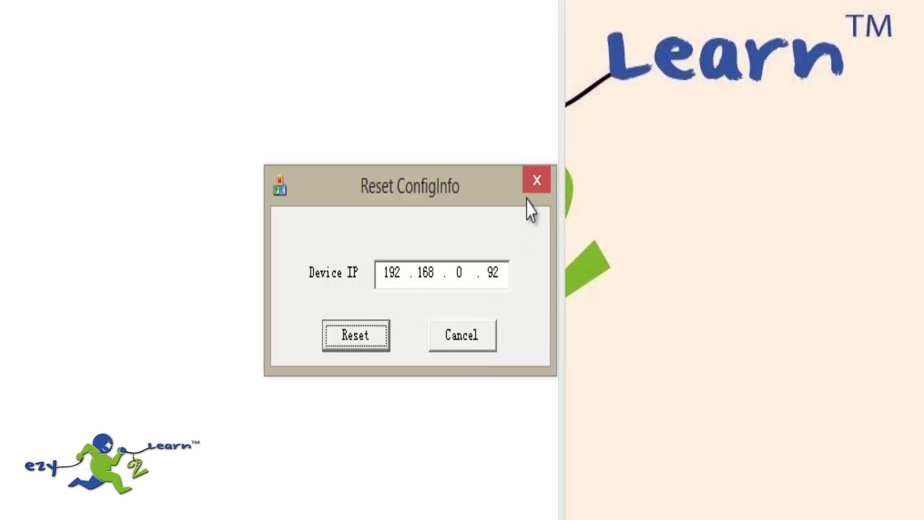
pyautogui.click(537, 180)
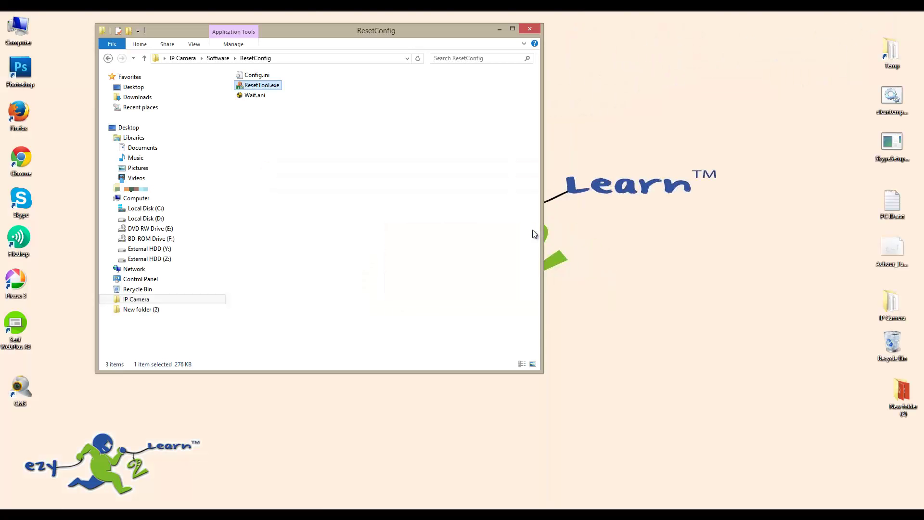
# Close the ResetConfig window, then start CMS from the desktop and log in
pyautogui.click(531, 27)
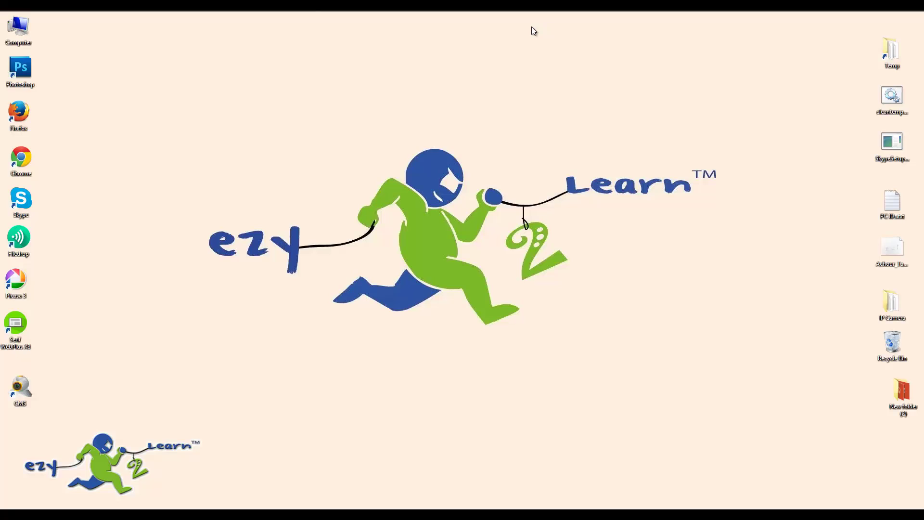
pyautogui.doubleClick(20, 387)
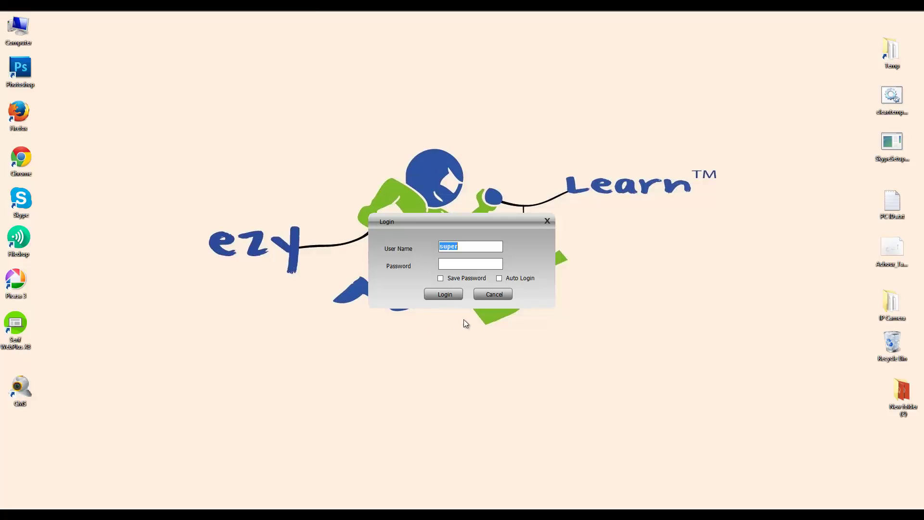
pyautogui.click(445, 294)
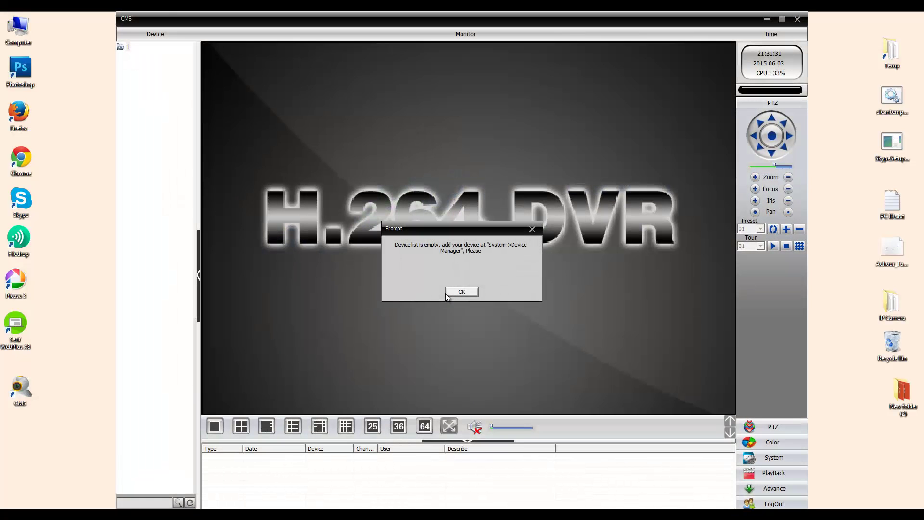
# Dismiss the empty-list prompt, open System > Device Manager, and add a device to zone 1
pyautogui.click(448, 292)
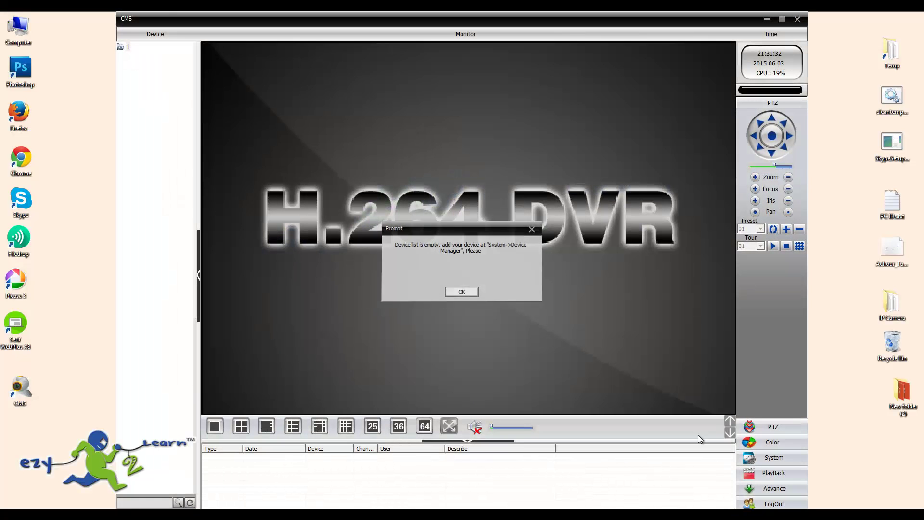
pyautogui.click(781, 460)
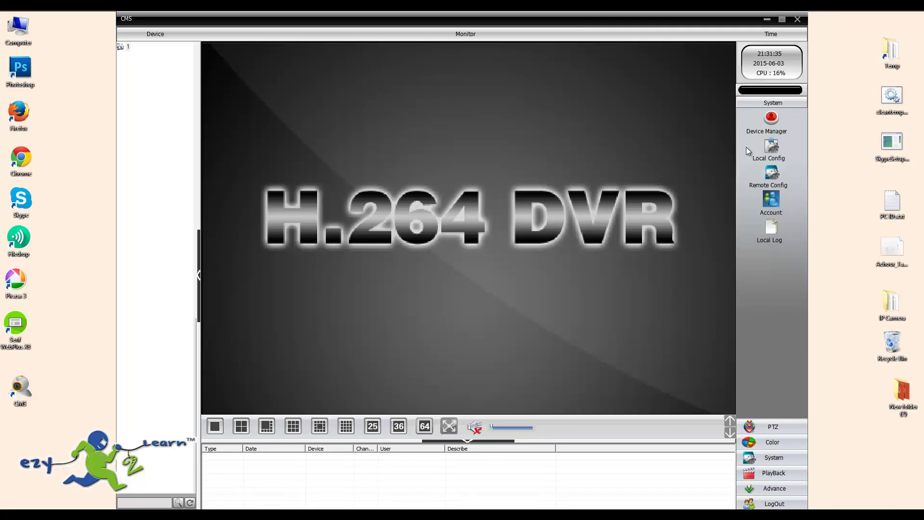
pyautogui.click(771, 119)
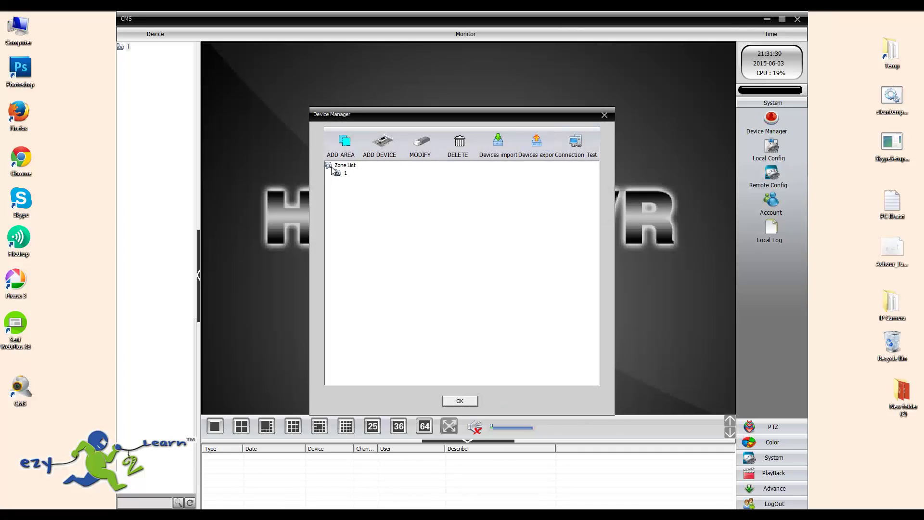
pyautogui.click(344, 174)
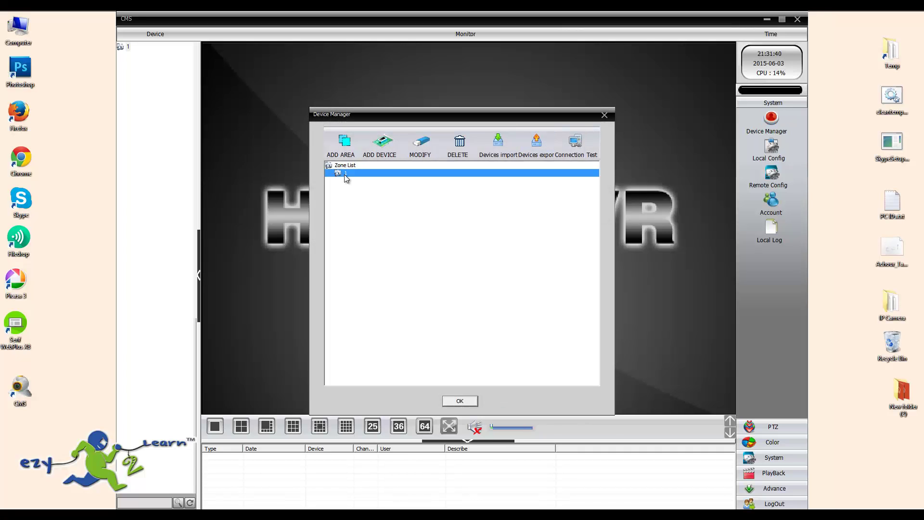
pyautogui.click(391, 148)
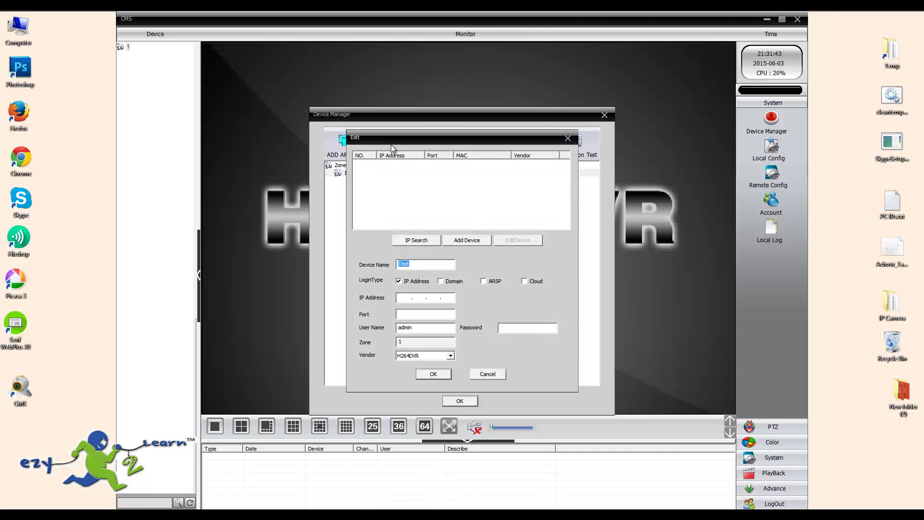
# Run IP Search and select the camera found at 192.168.1.10
pyautogui.click(413, 238)
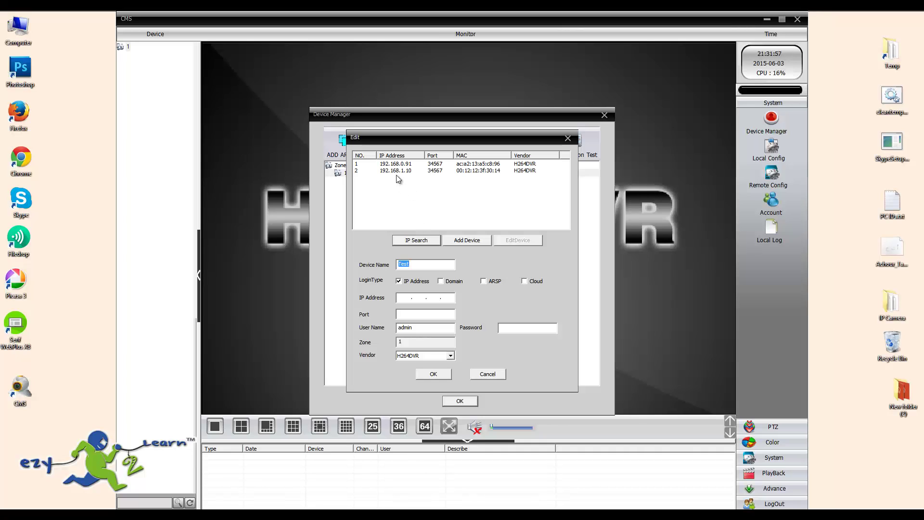
pyautogui.click(445, 171)
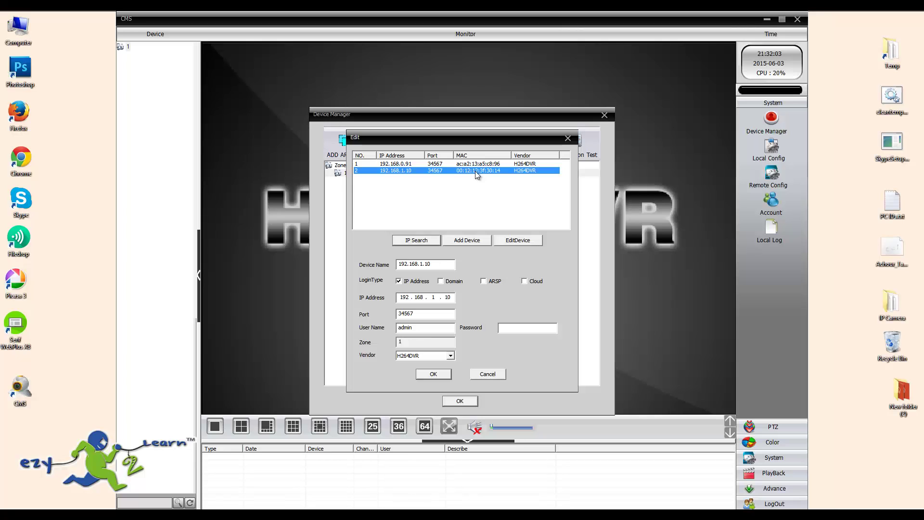
# Set the camera's IP to 192.168.0.92 and gateway to 192.168.0.1, with login name admin
pyautogui.click(507, 240)
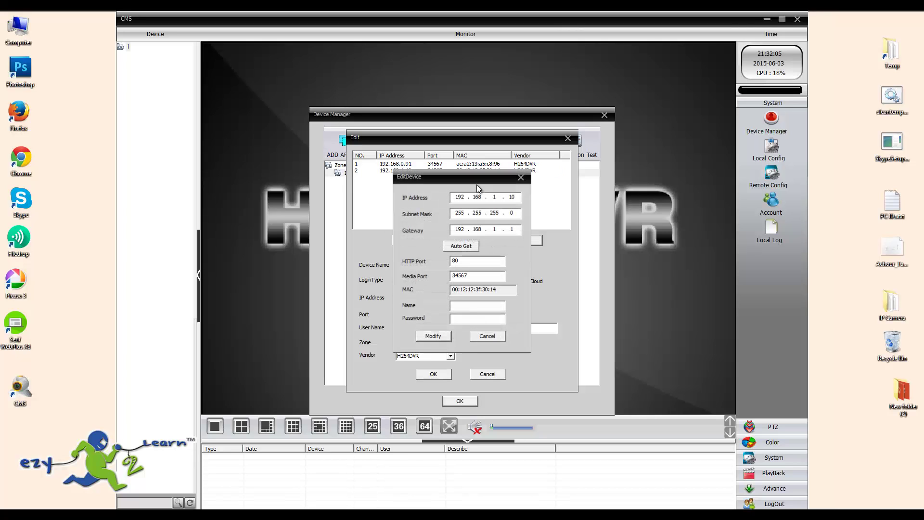
pyautogui.doubleClick(494, 197)
pyautogui.write('0')
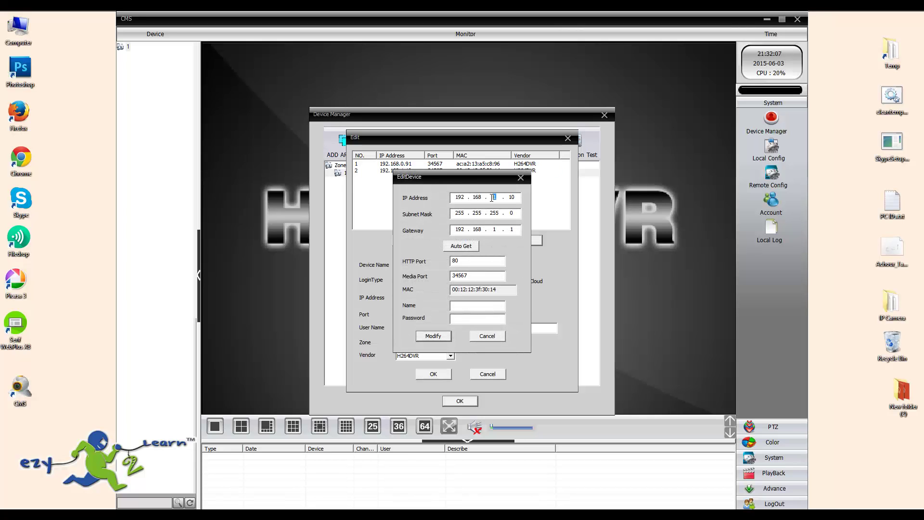
pyautogui.doubleClick(510, 197)
pyautogui.write('92')
pyautogui.click(493, 229)
pyautogui.click(473, 302)
pyautogui.write('admin')
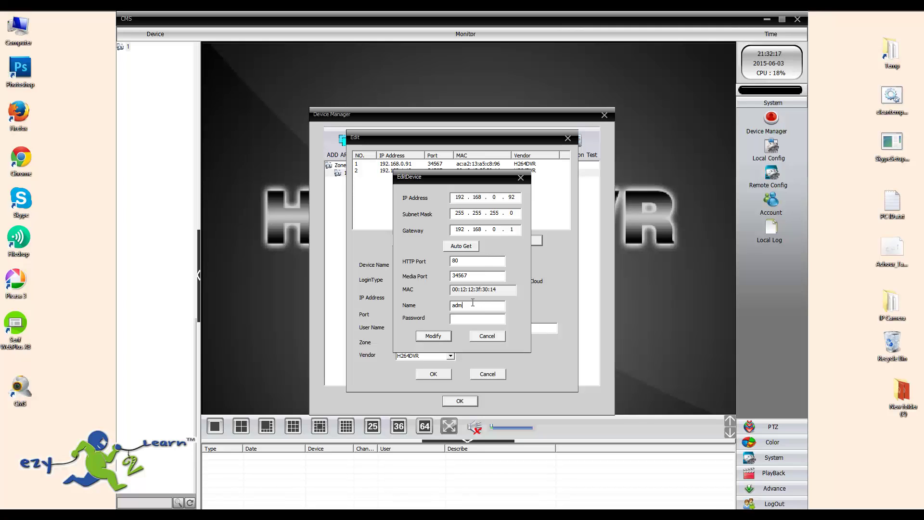